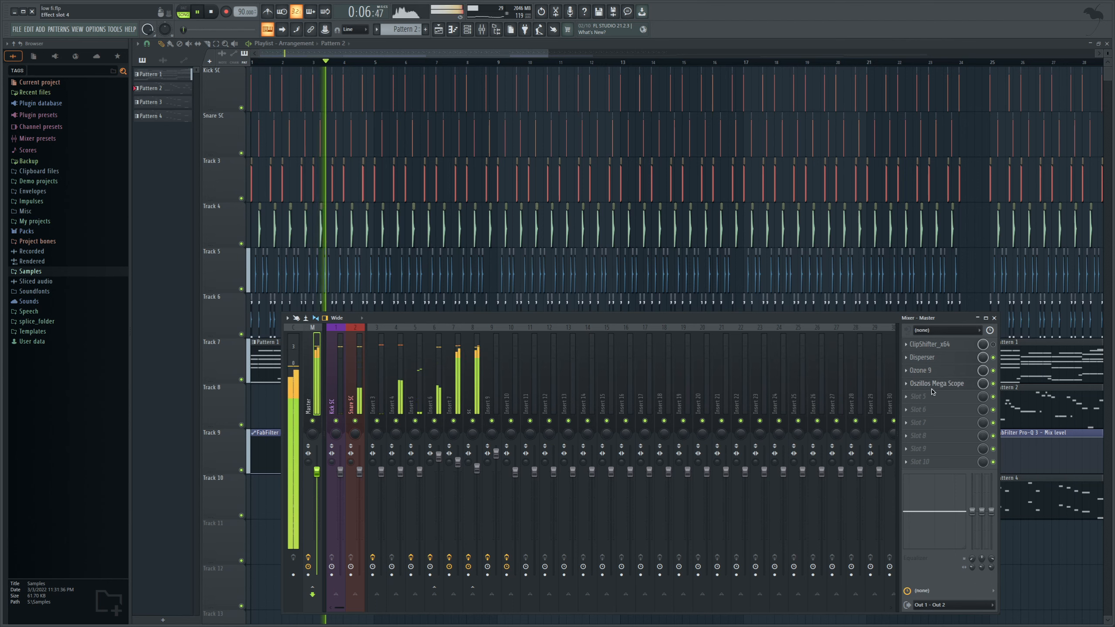
# Open Oszillos Mega Scope on the Master track and set its time base to 4/4.
pyautogui.click(933, 384)
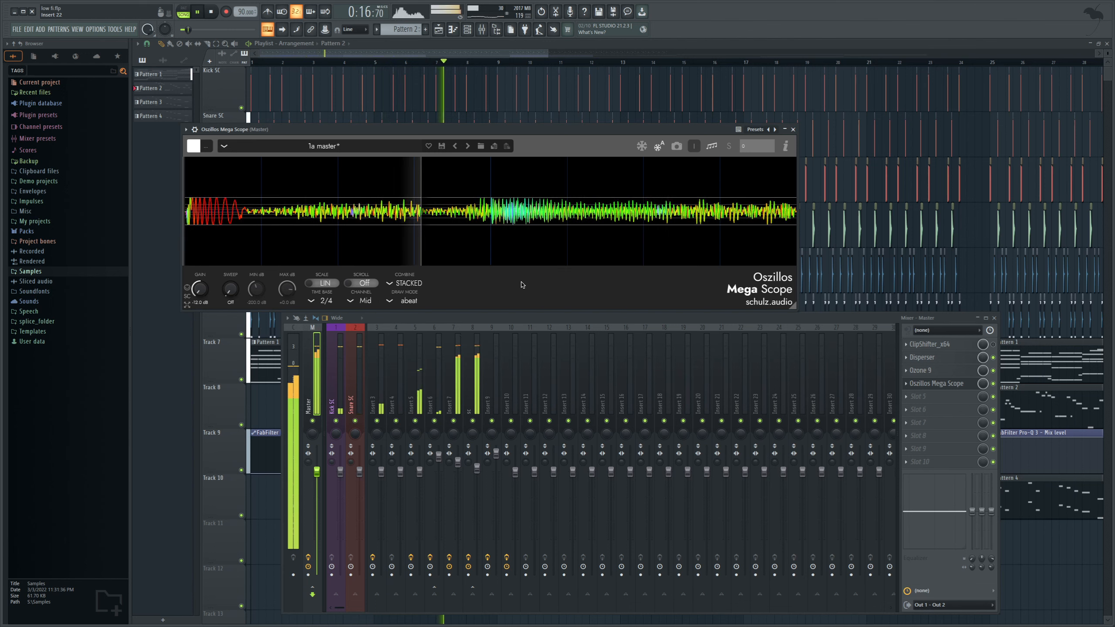
pyautogui.click(314, 301)
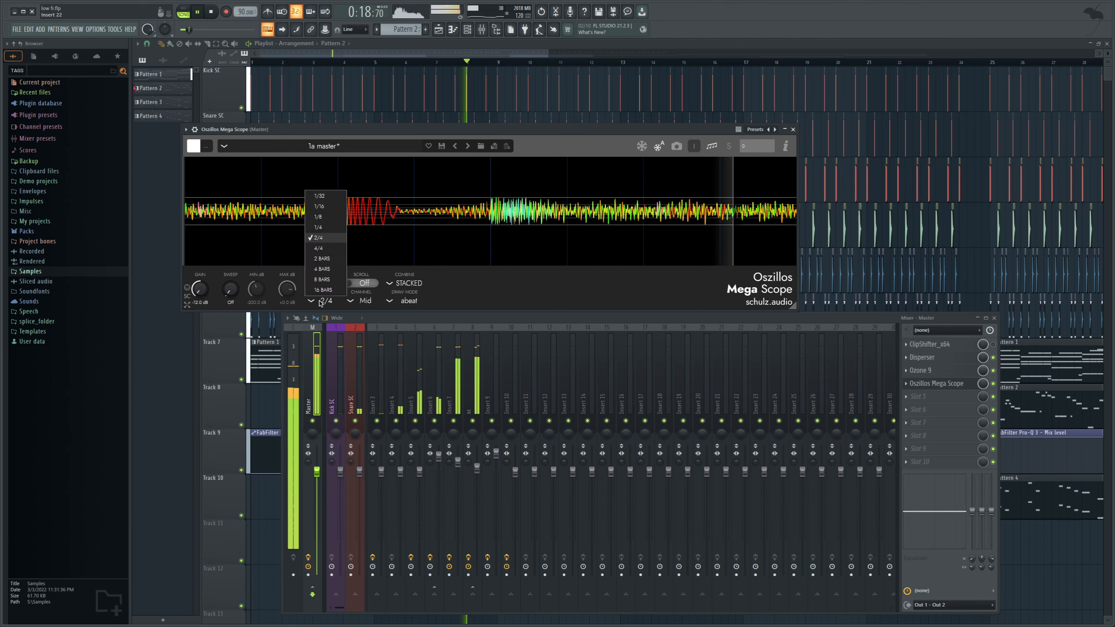
pyautogui.click(319, 264)
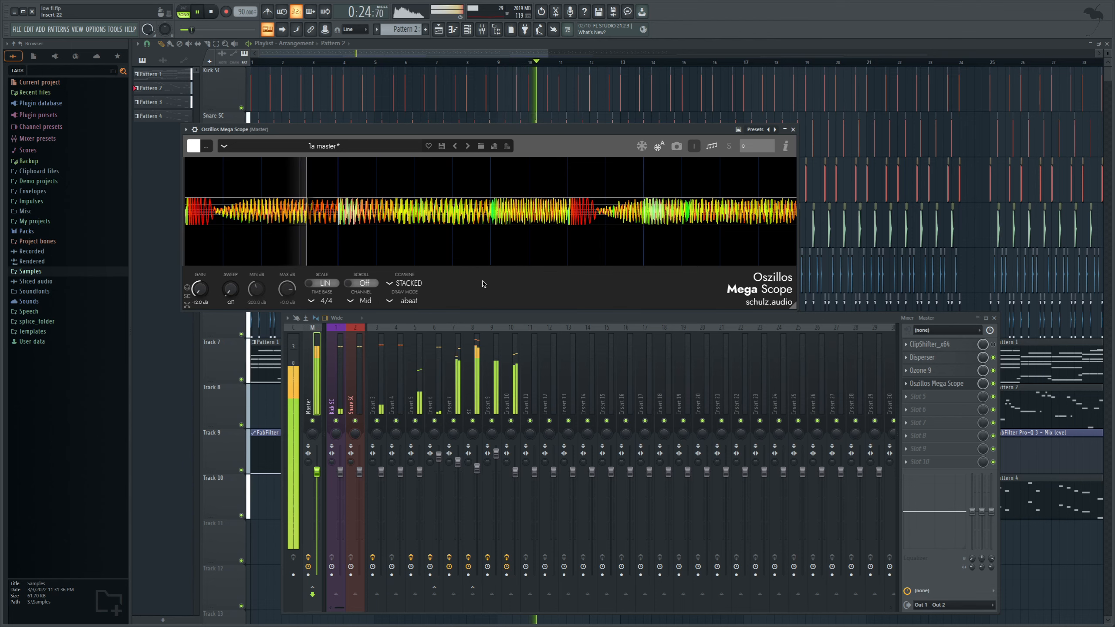
# Examine the arrangement in the playlist and the Pattern 1 chords in the piano roll.
pyautogui.click(518, 67)
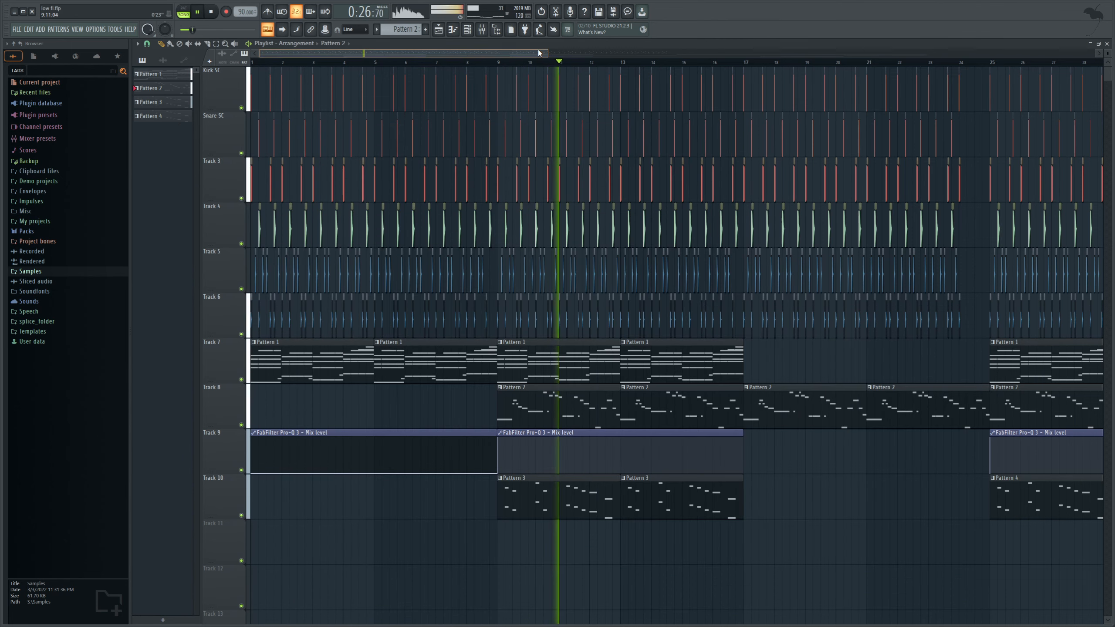
pyautogui.doubleClick(590, 316)
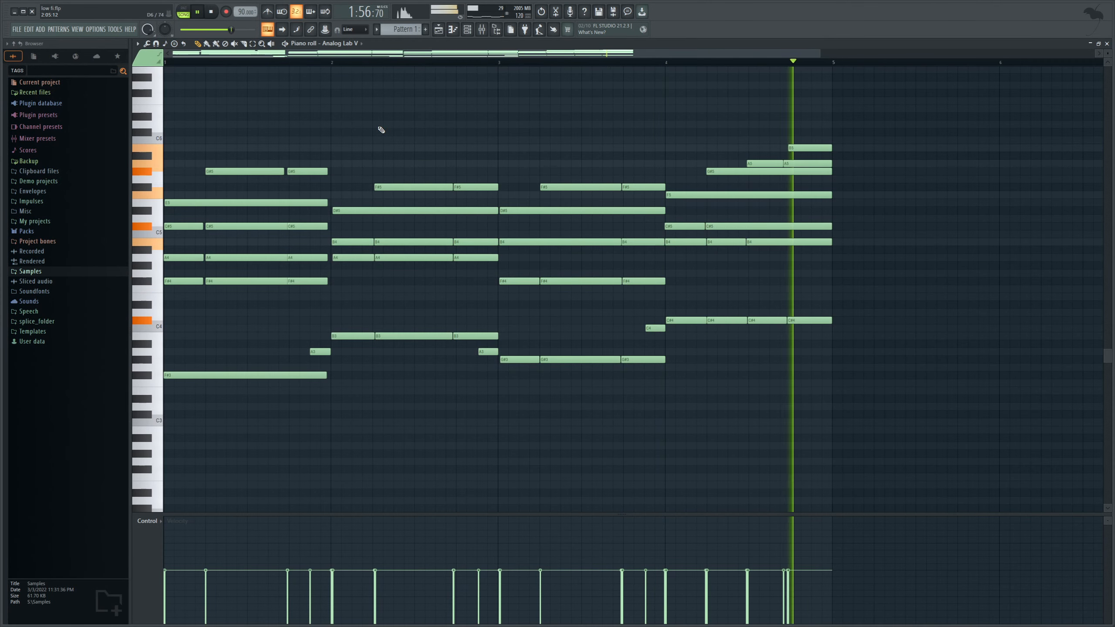
pyautogui.click(438, 33)
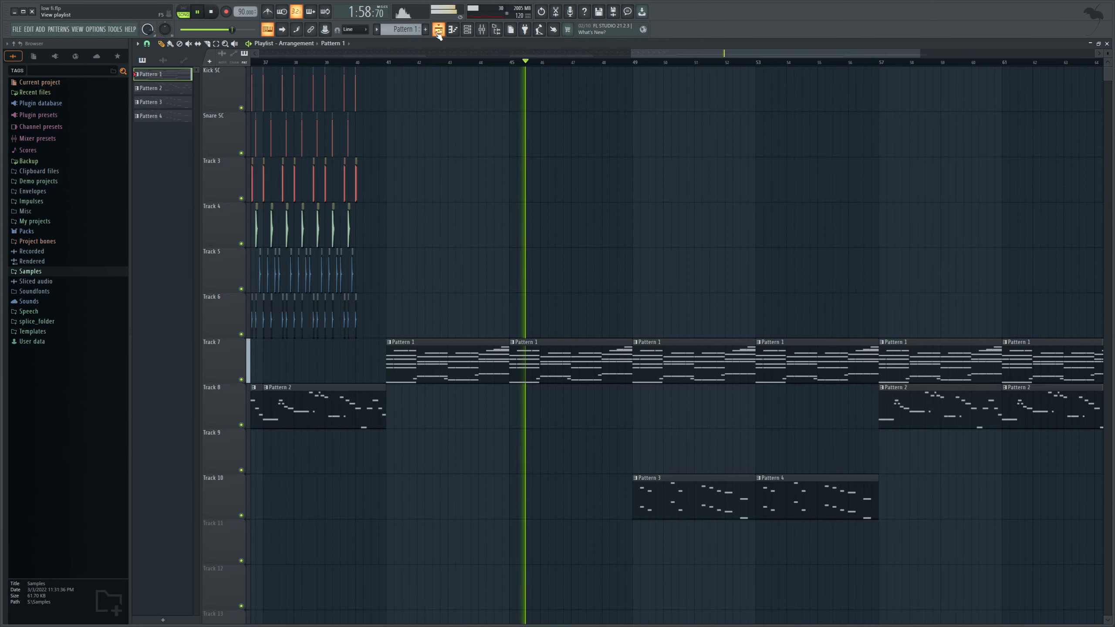
pyautogui.moveTo(645, 55); pyautogui.dragTo(697, 61)
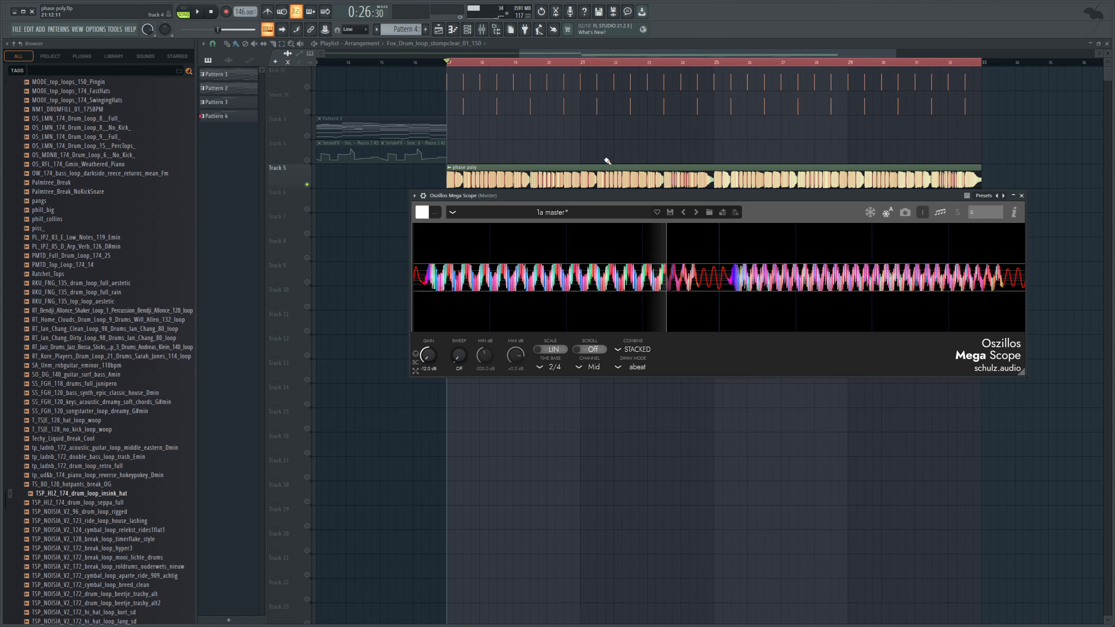
# Play the selected playlist section before and after adding Dimension Expander to mixer Insert 11.
pyautogui.press('space')
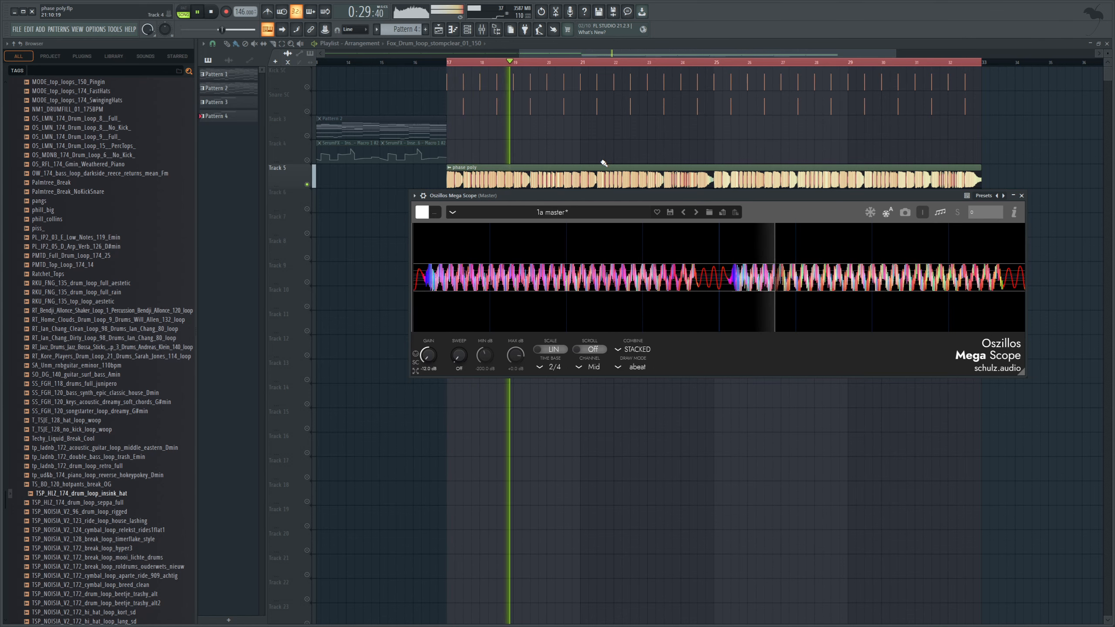
pyautogui.press('space')
pyautogui.press('F9')
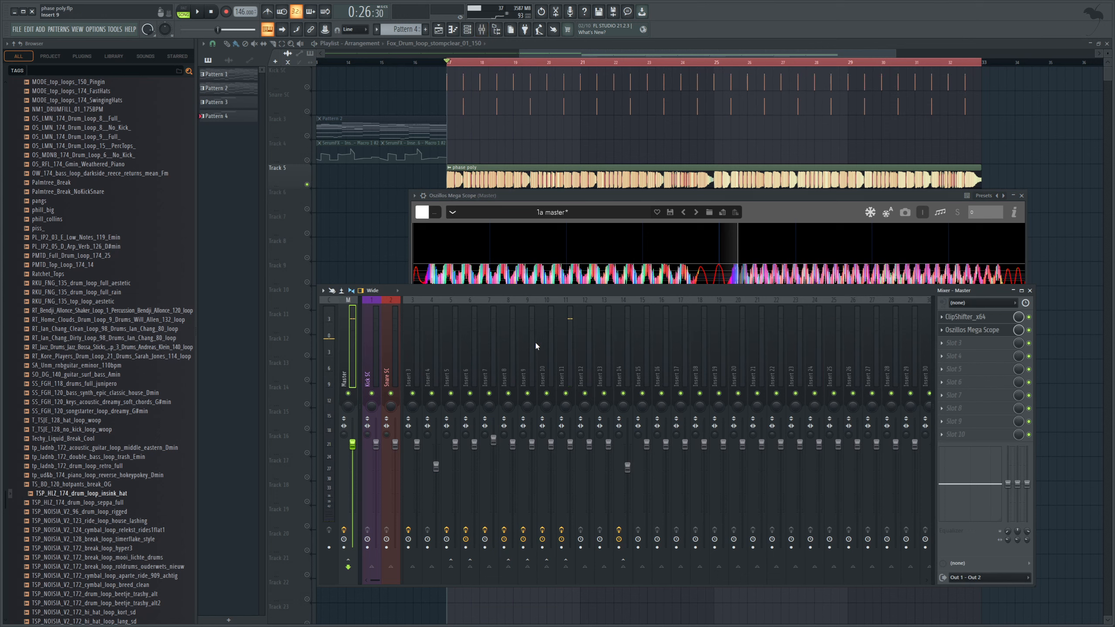
pyautogui.click(562, 361)
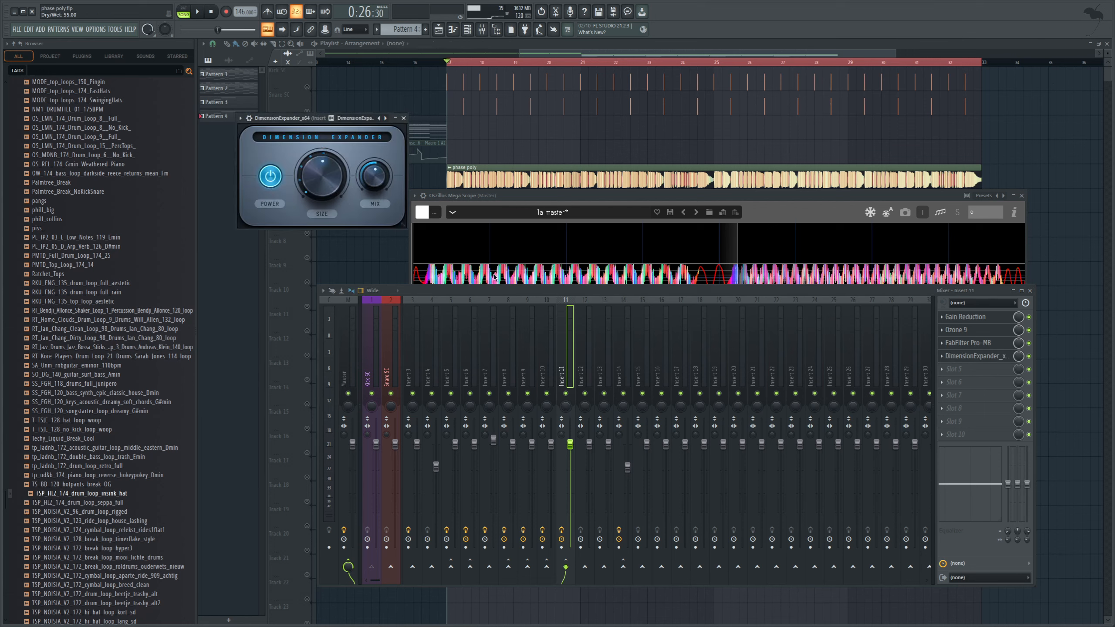
pyautogui.press('space')
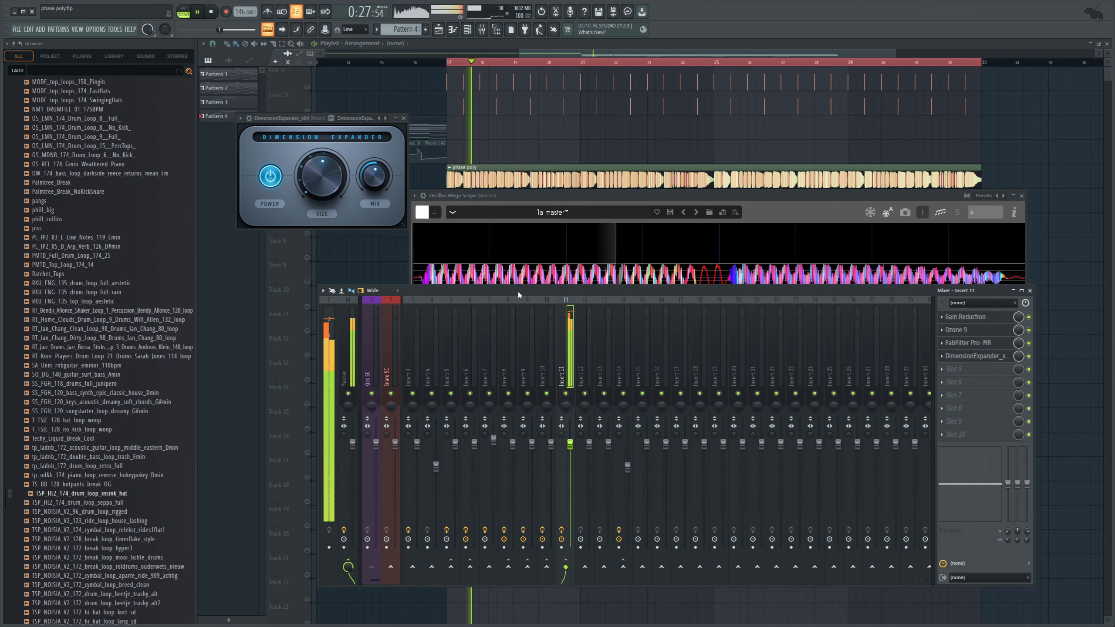
pyautogui.press('space')
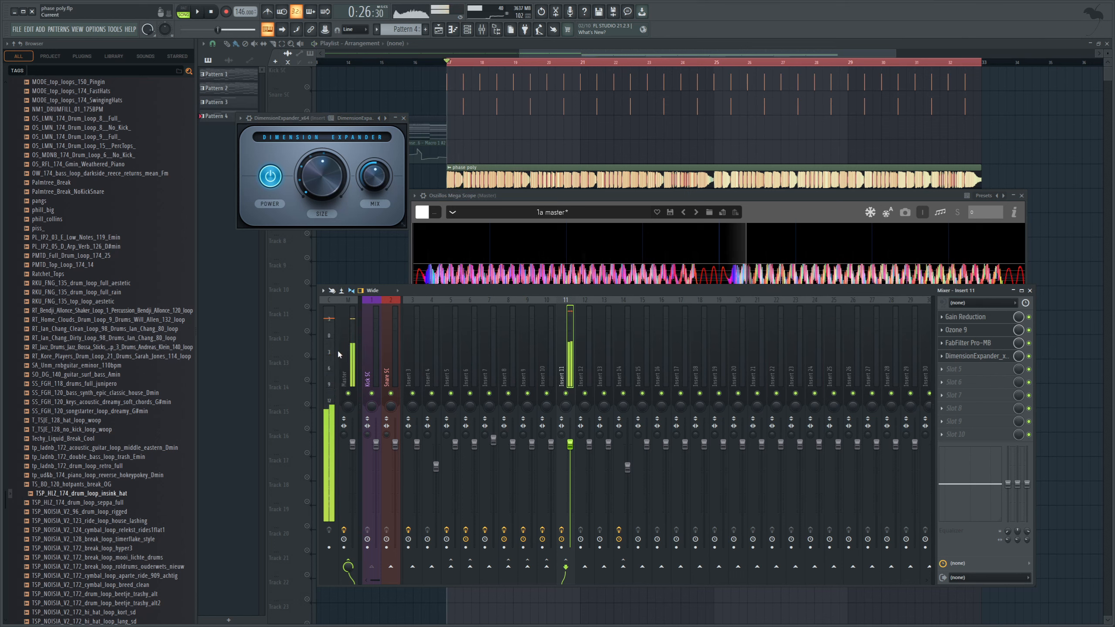
# Add MSED to the Master track and audition only the side signal by temporarily muting the mid.
pyautogui.click(348, 361)
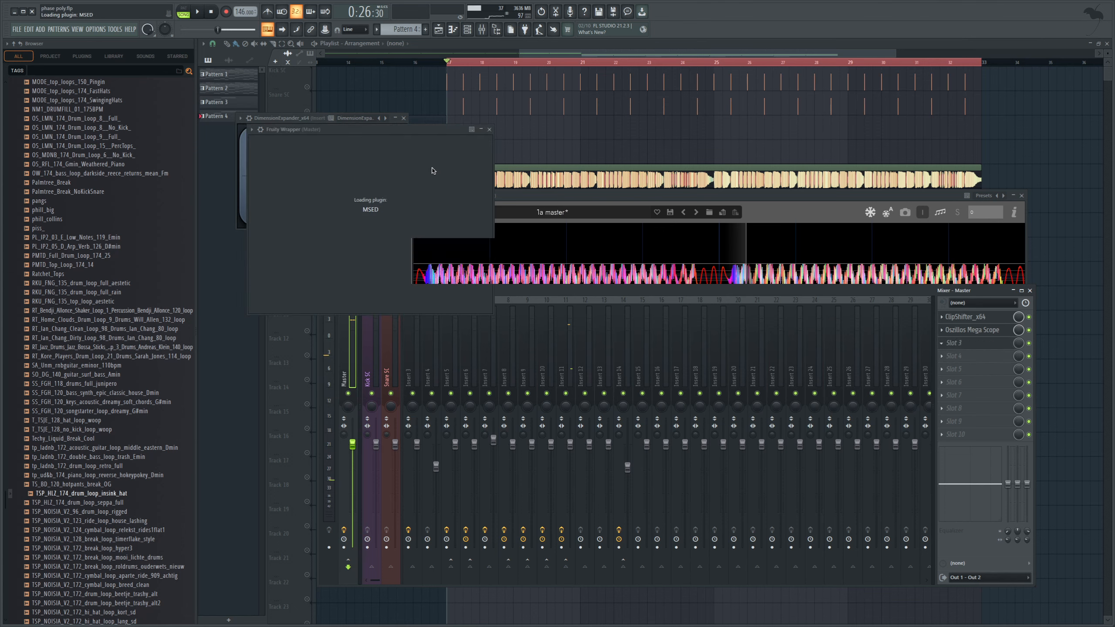
pyautogui.moveTo(296, 133); pyautogui.dragTo(579, 162)
pyautogui.click(587, 189)
pyautogui.press('space')
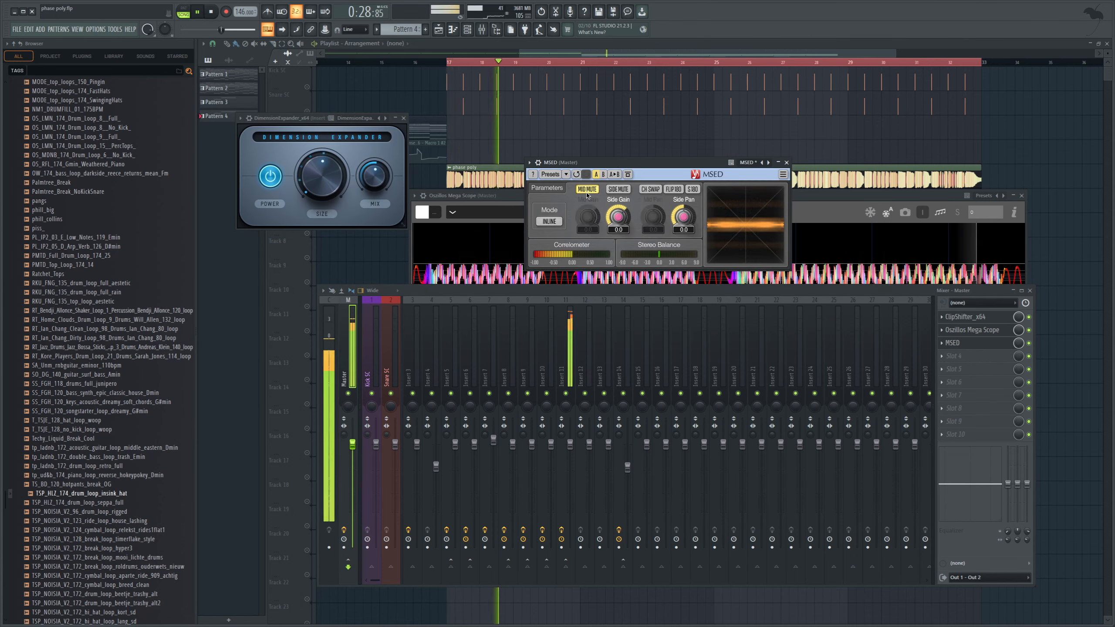
pyautogui.press('space')
pyautogui.click(587, 191)
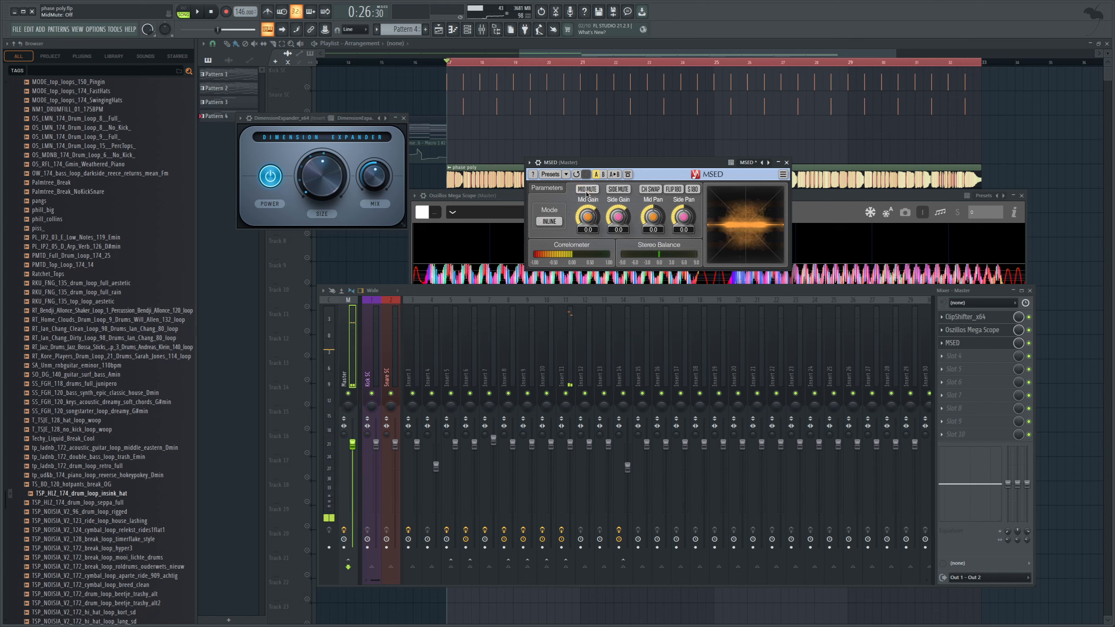
# Add FabFilter Pro-Q 3 to Insert 11 with a side-only 30 dB/oct low cut at about 156 Hz and audition it.
pyautogui.click(559, 361)
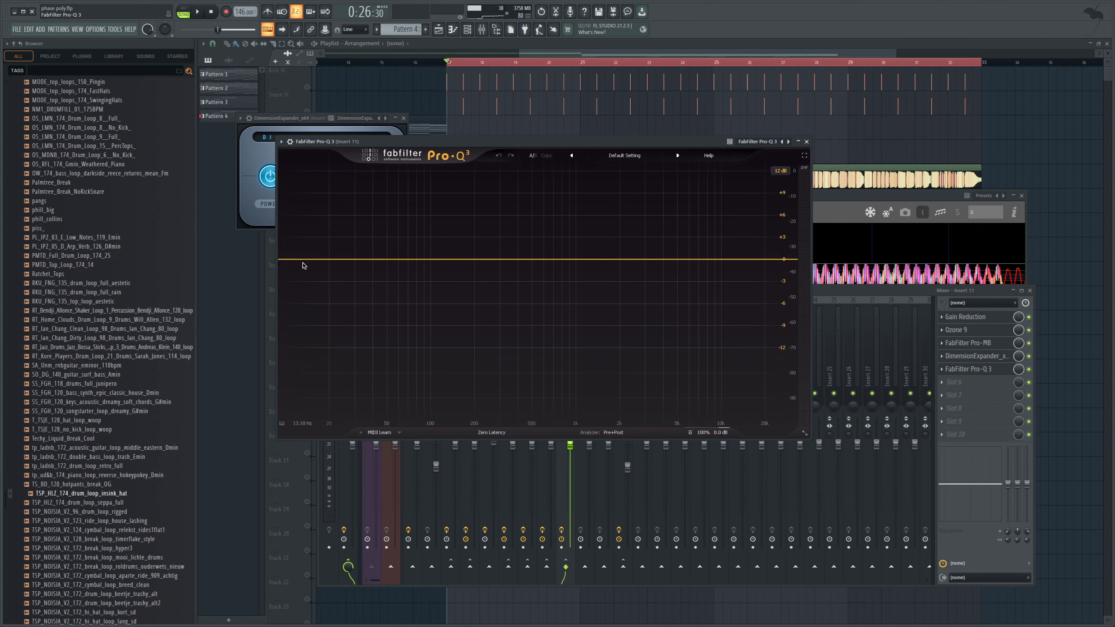
pyautogui.moveTo(301, 260); pyautogui.dragTo(459, 270)
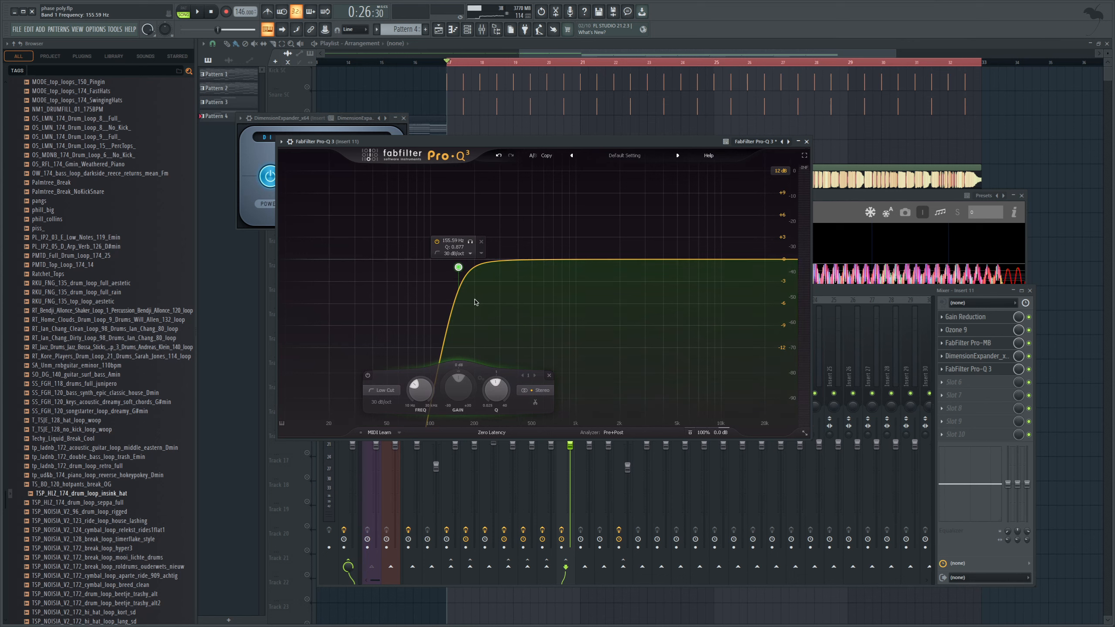
pyautogui.click(567, 339)
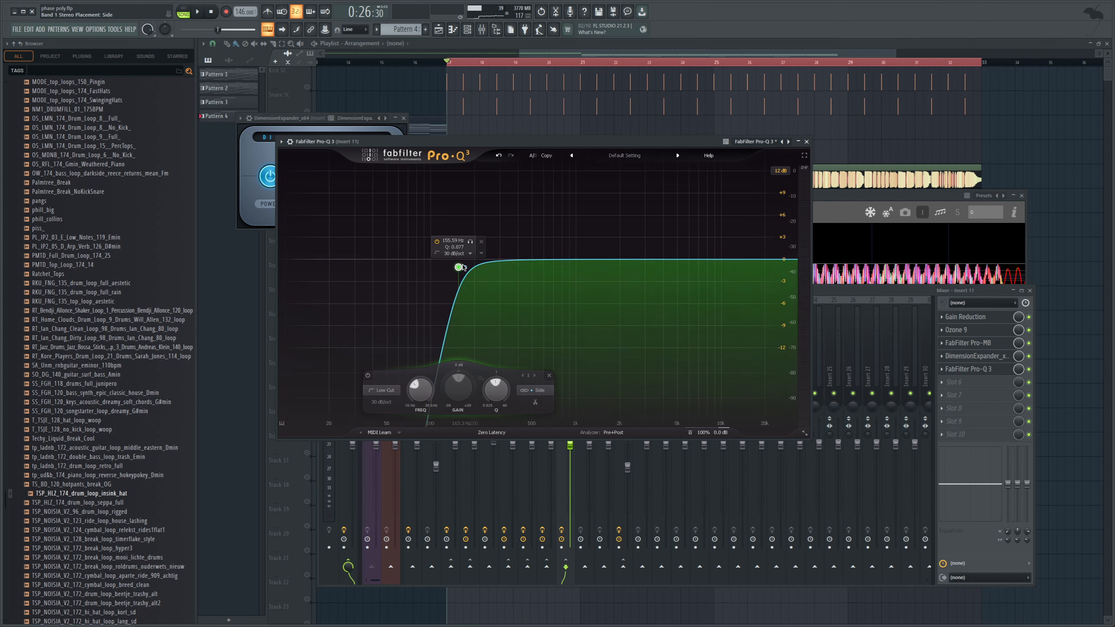
pyautogui.press('space')
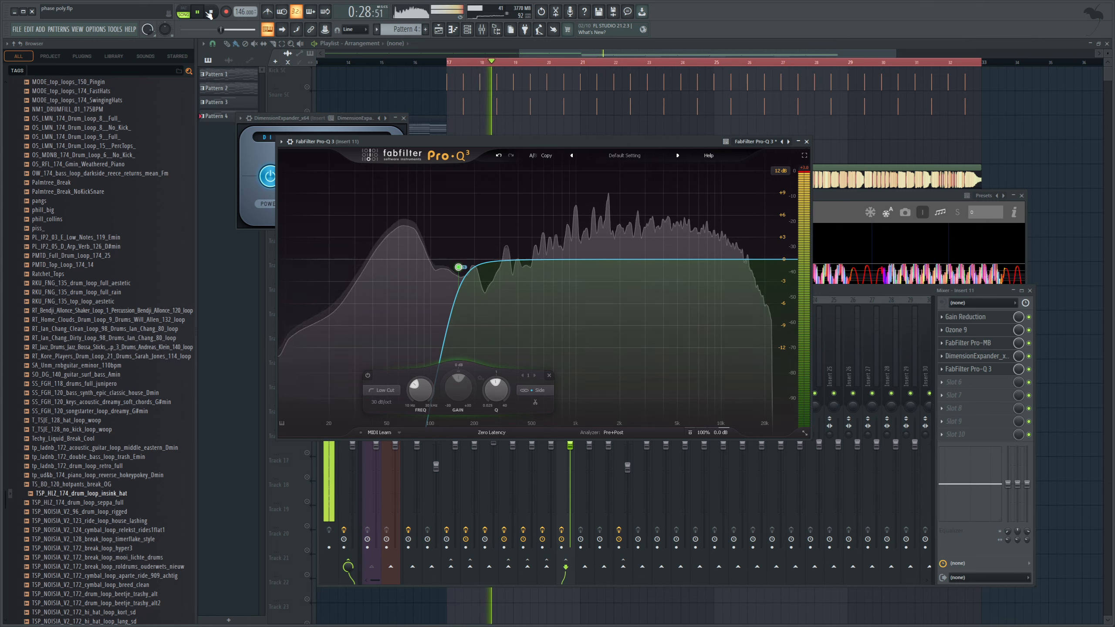
pyautogui.press('space')
# Check the filtered side signal with the Master's MSED by muting the mid during playback, and unmute it again.
pyautogui.press('F9')
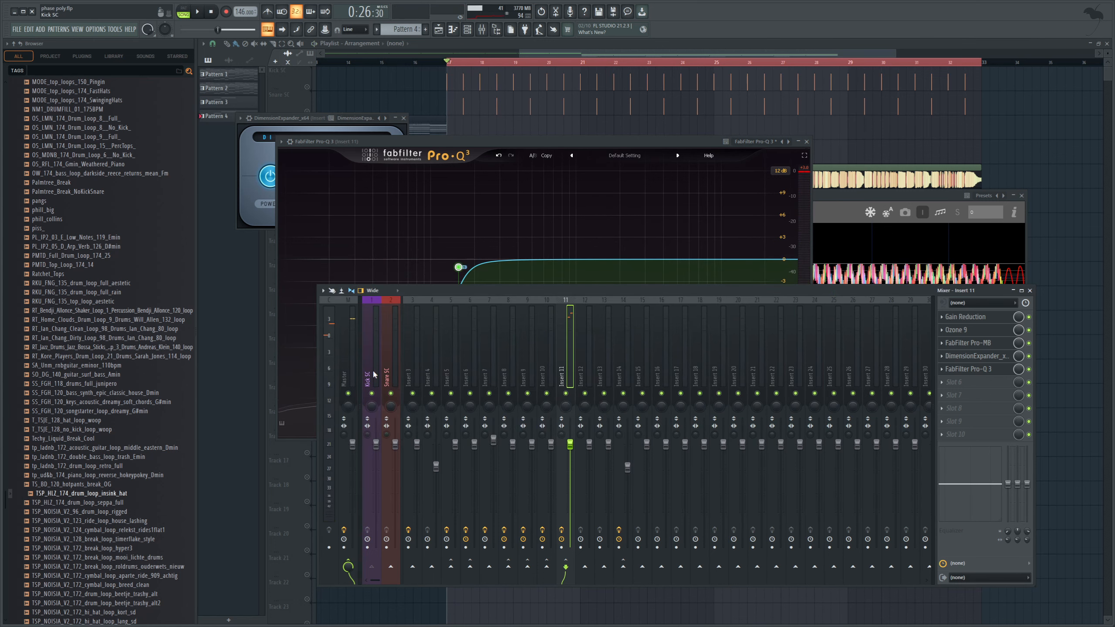
pyautogui.click(356, 365)
pyautogui.click(978, 344)
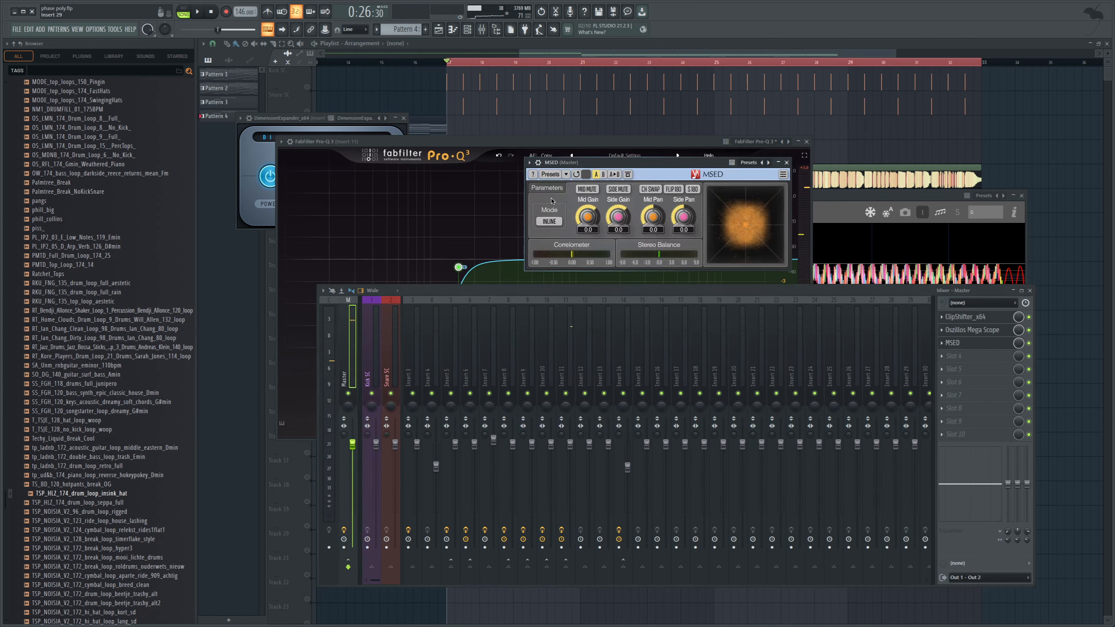
pyautogui.click(198, 11)
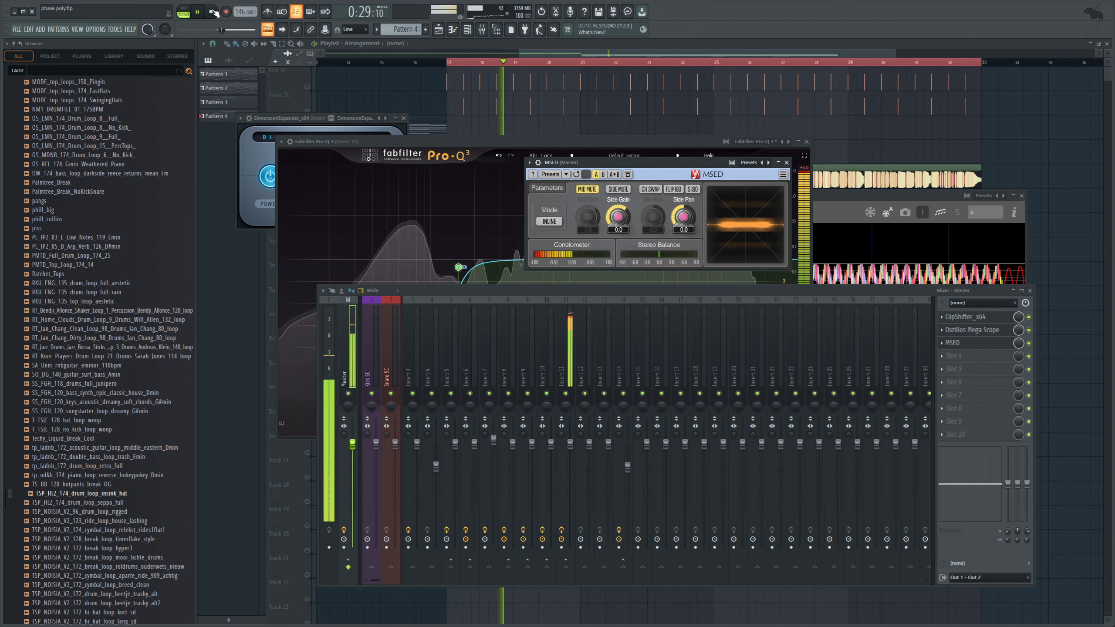
pyautogui.click(210, 12)
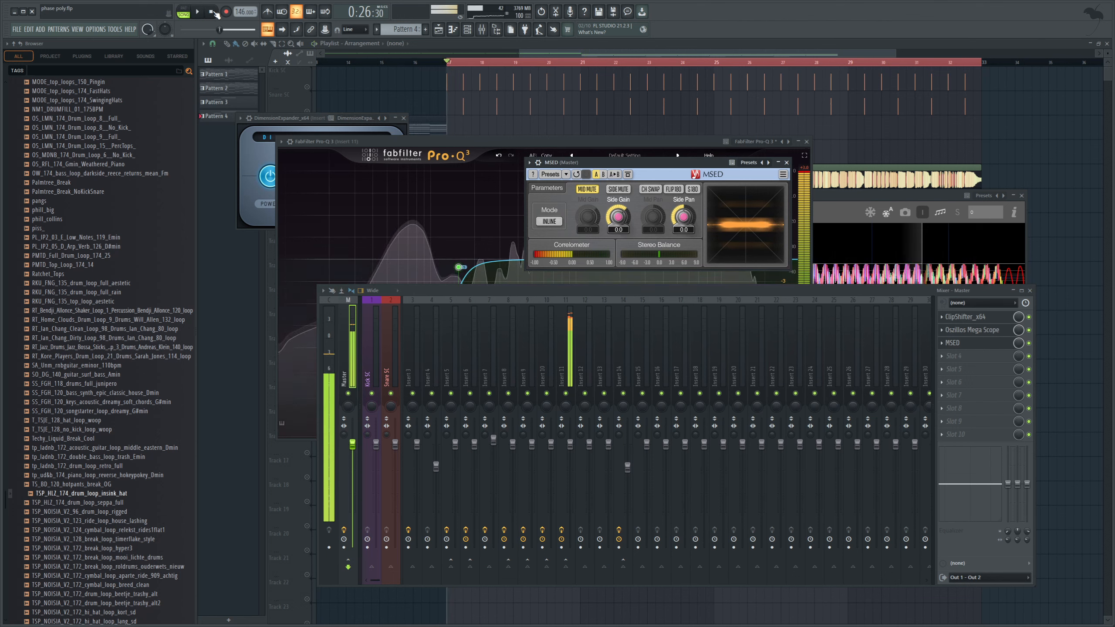
pyautogui.click(583, 191)
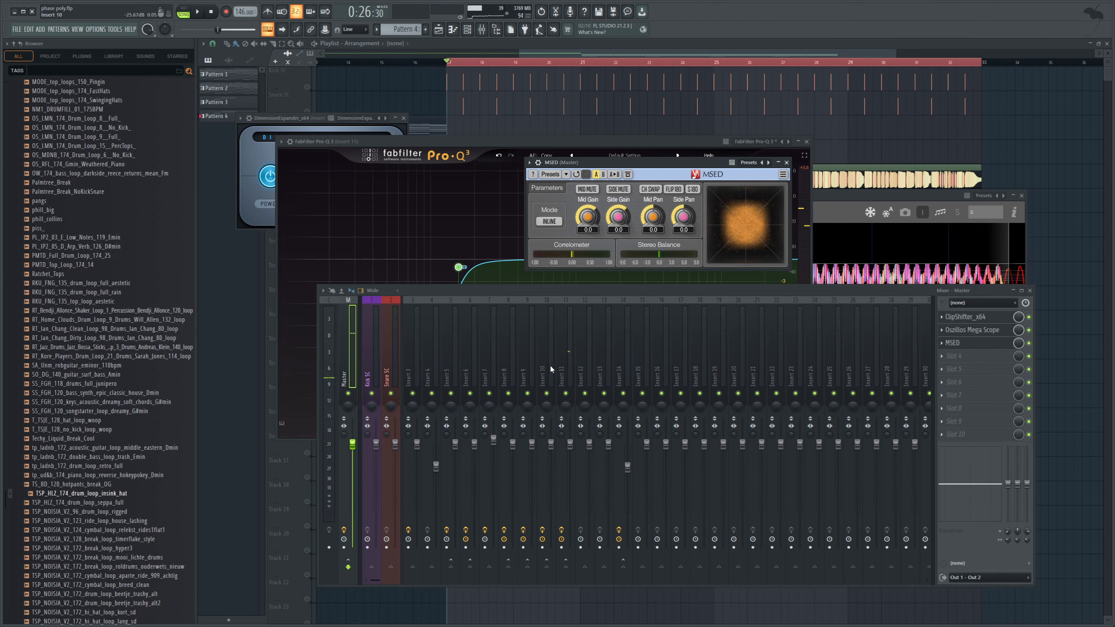
# Disable FabFilter Pro-Q 3 on Insert 11 and open the track's Dimension Expander.
pyautogui.click(568, 369)
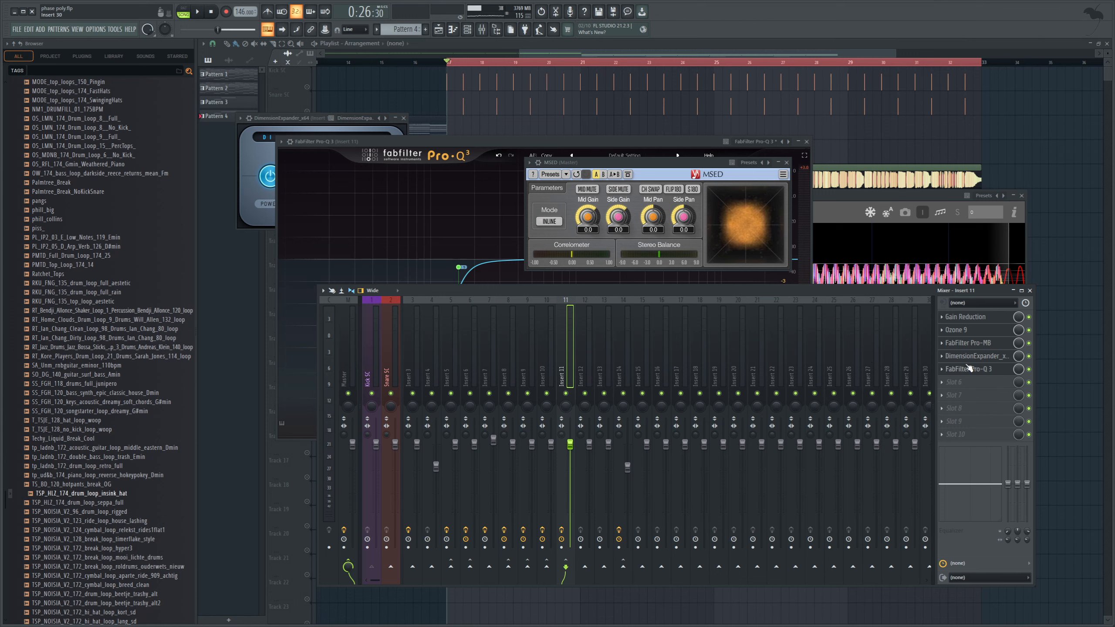
pyautogui.click(1028, 369)
pyautogui.click(991, 356)
pyautogui.click(990, 357)
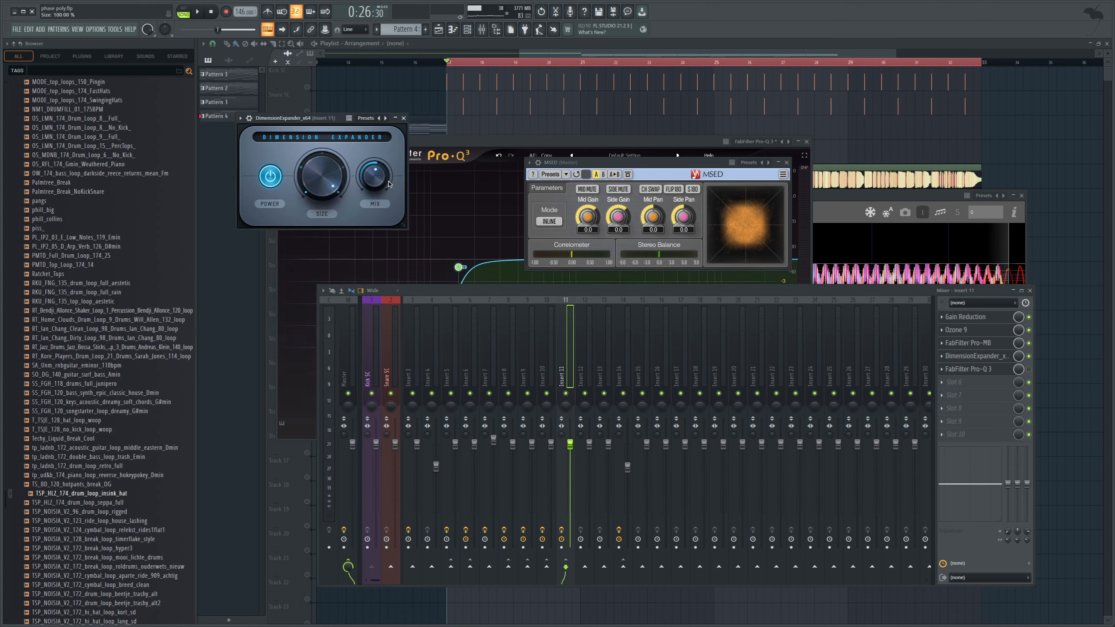
# Compare playback of the section with Insert 11 in stereo and with its stereo separation merged to mono.
pyautogui.click(199, 11)
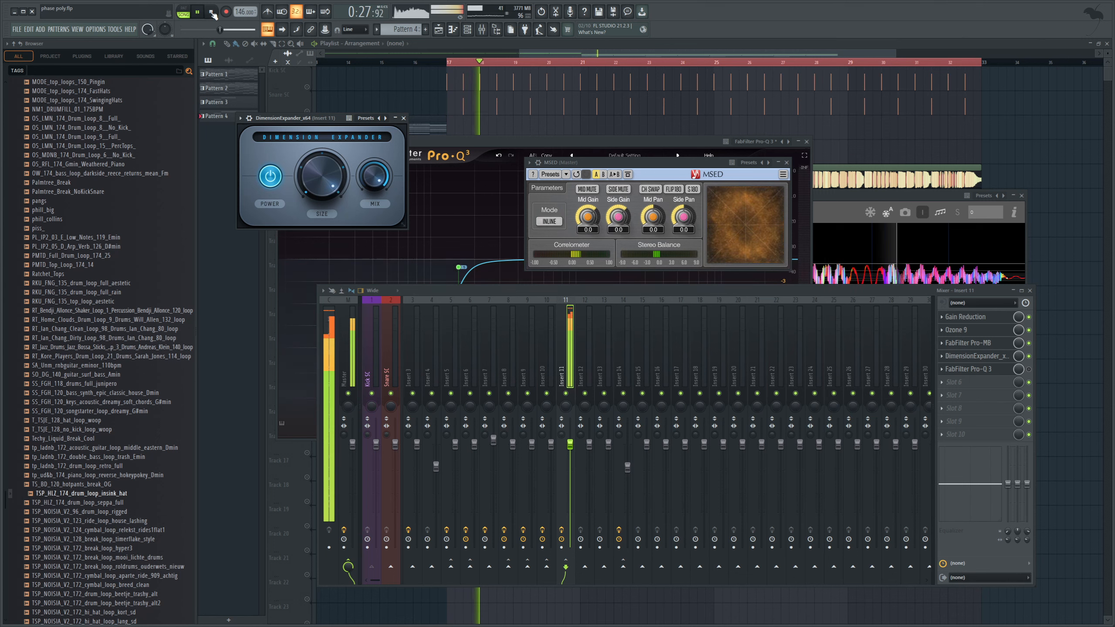
pyautogui.click(212, 13)
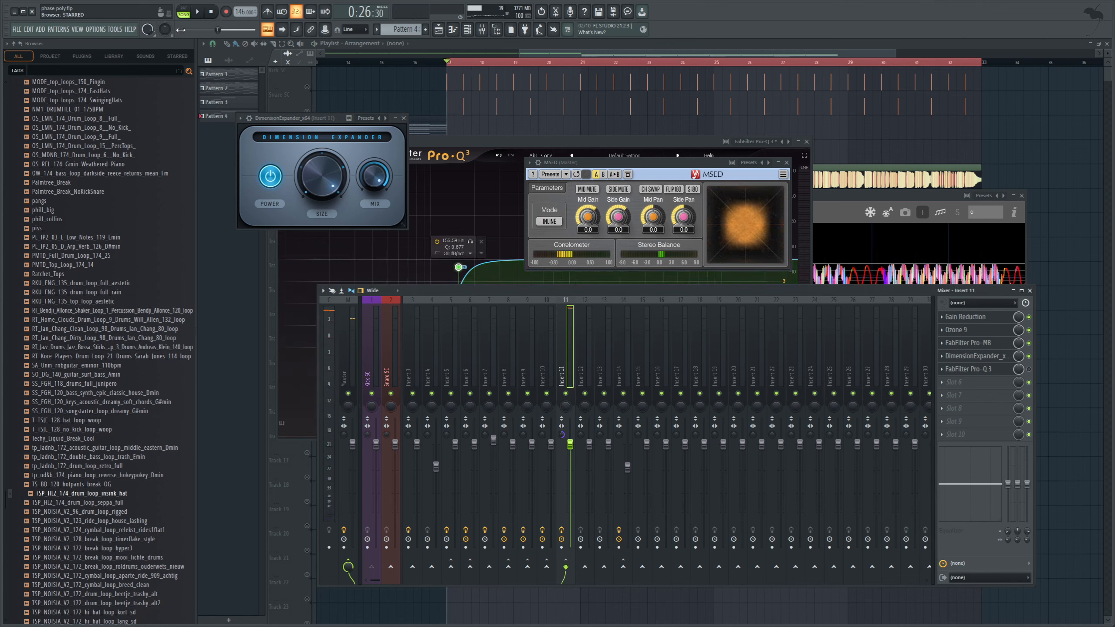
pyautogui.click(197, 11)
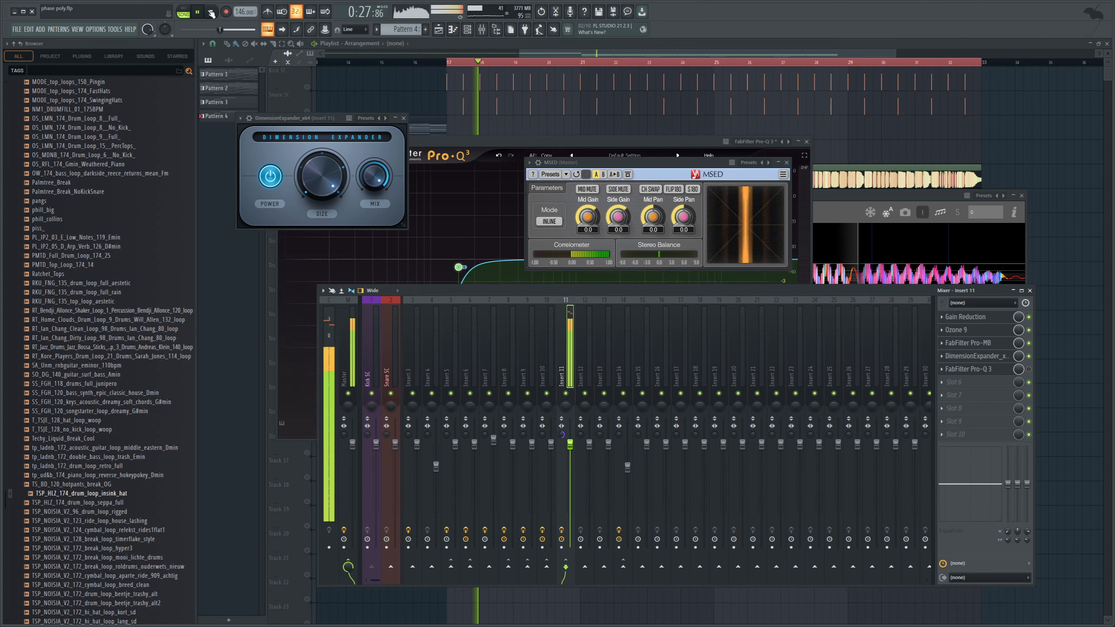
pyautogui.click(212, 12)
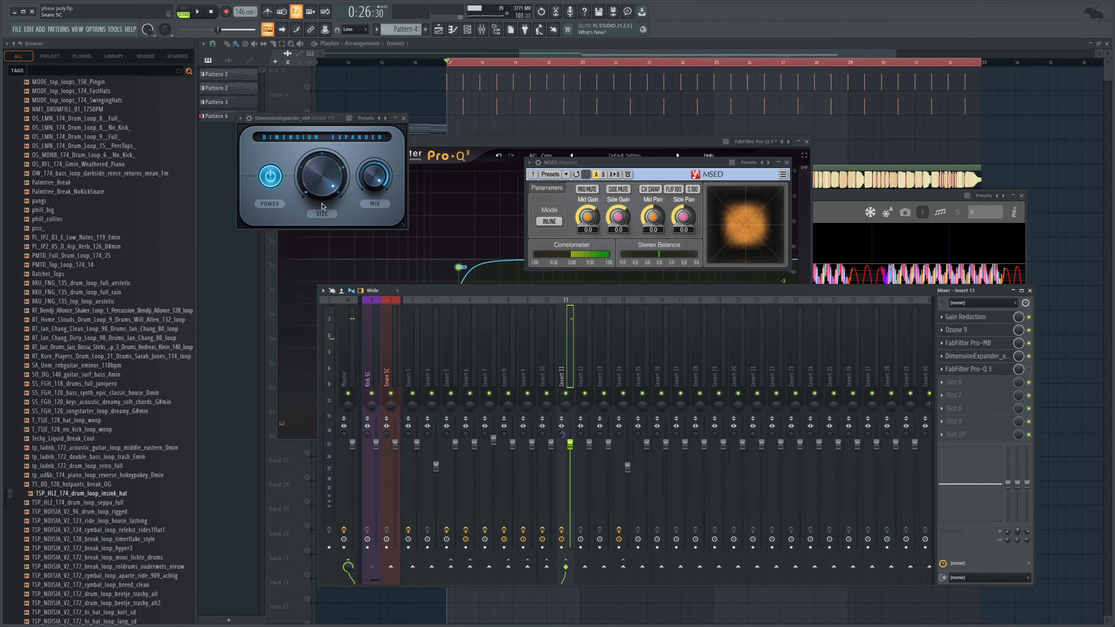